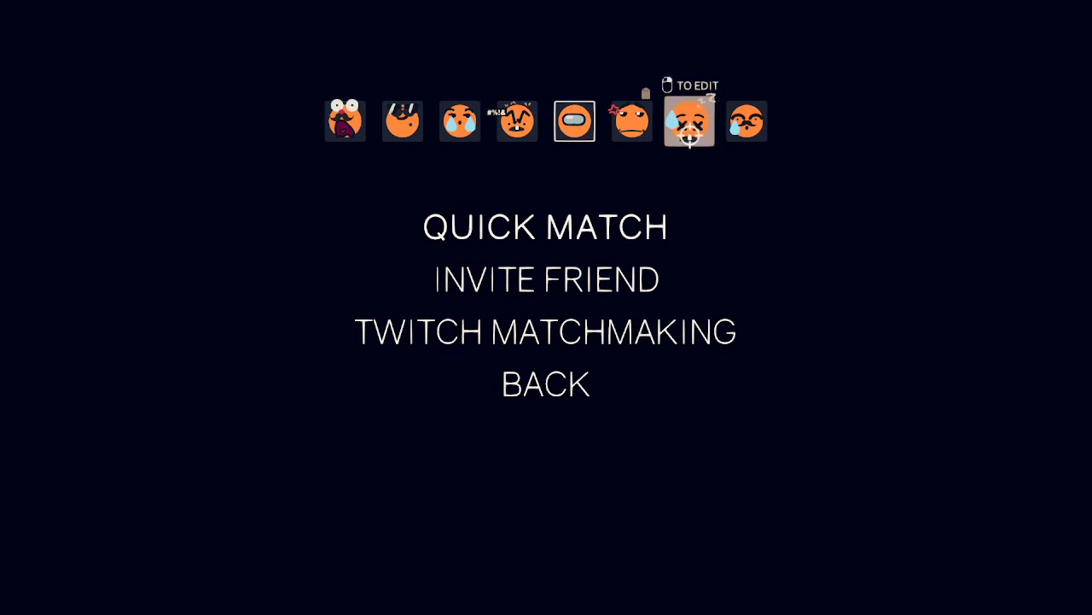
# - Launch QUICK MATCH from the menu and choose the STATIC FIELD power-up card
pyautogui.click(491, 239)
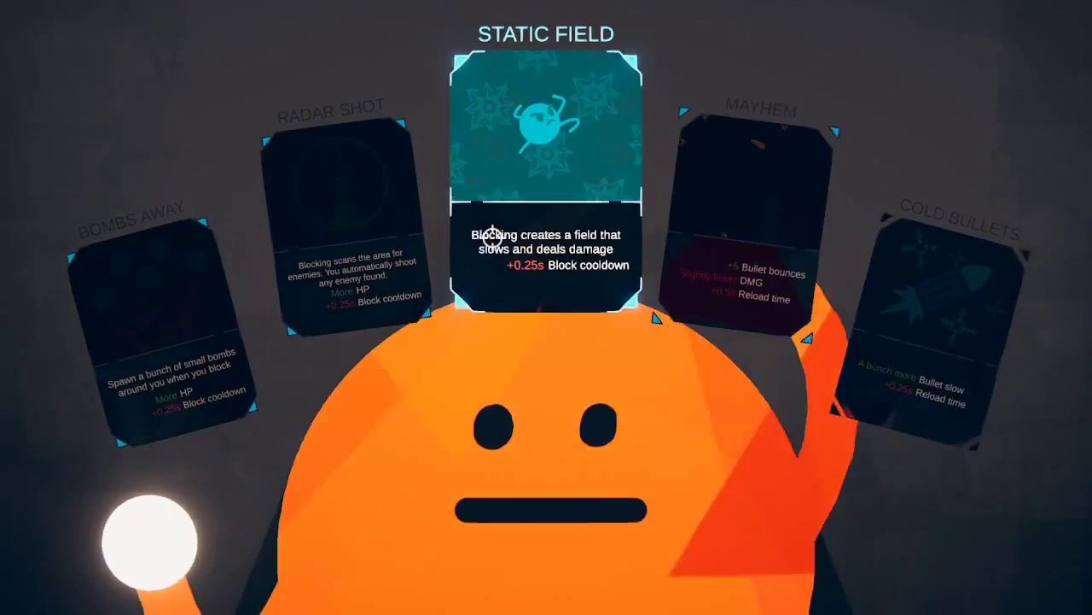
pyautogui.click(493, 237)
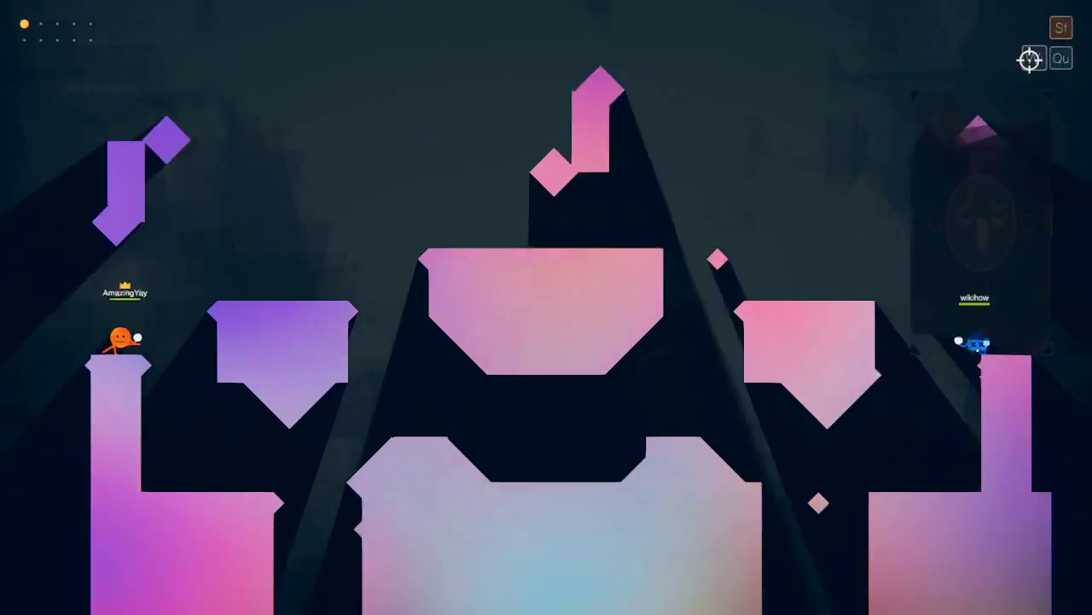
# - Climb onto the middle-left platform and shoot at the blue opponent across the arena
pyautogui.press('d')
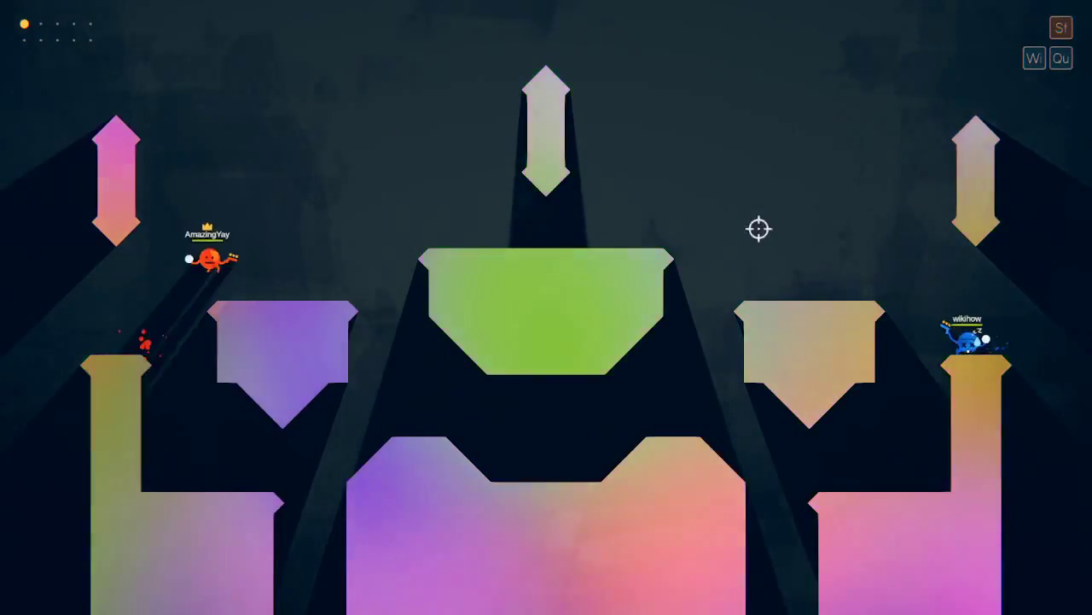
pyautogui.press('space')
pyautogui.click(333, 231)
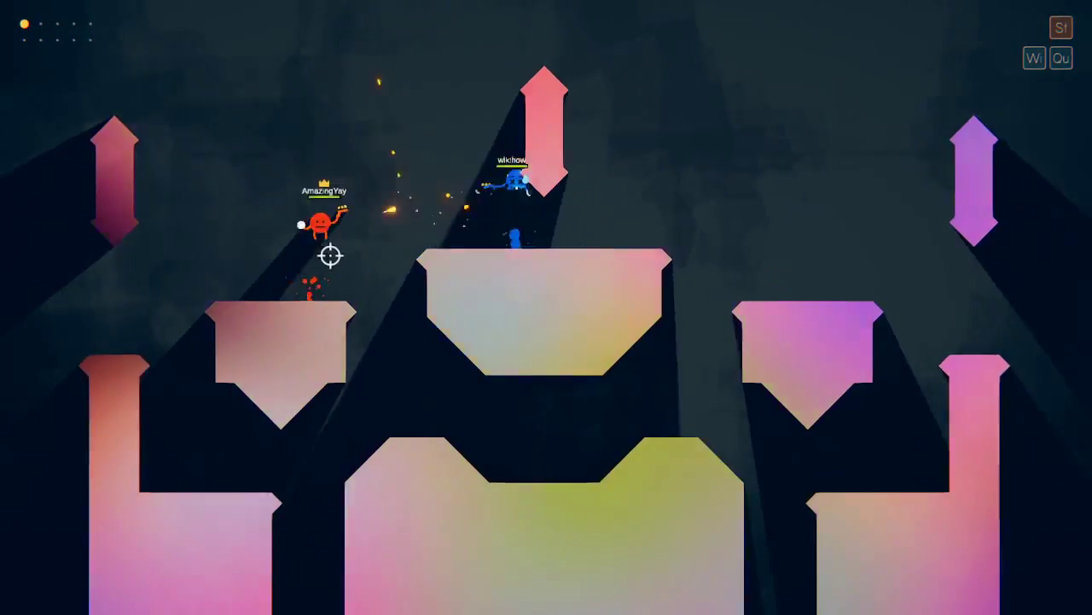
pyautogui.press('d')
pyautogui.press('d')
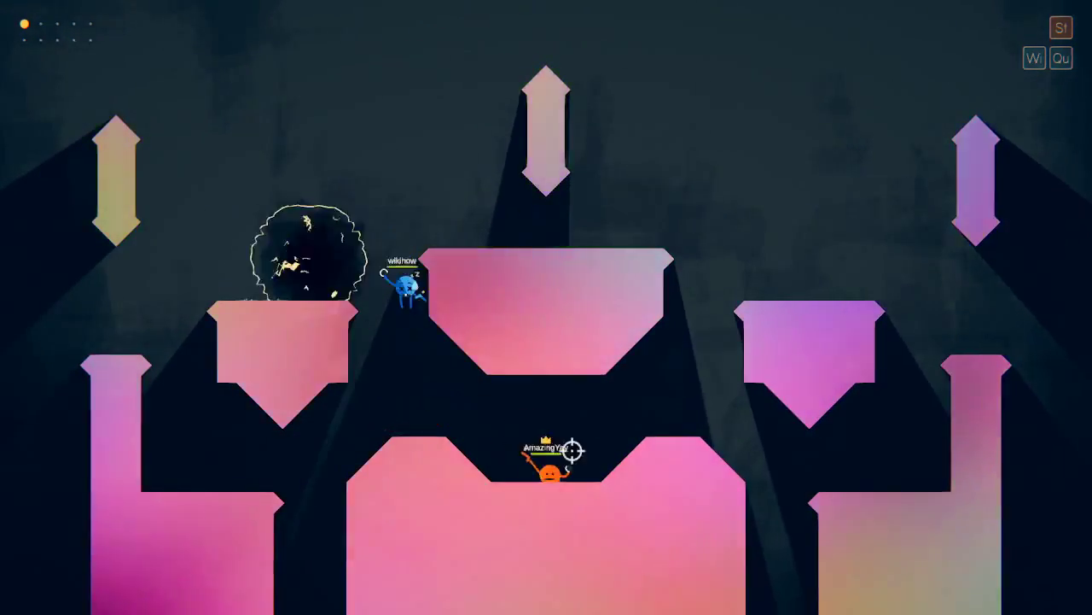
pyautogui.click(587, 354)
# - Drop to the lower platform beside blue and fire at close range
pyautogui.press('space')
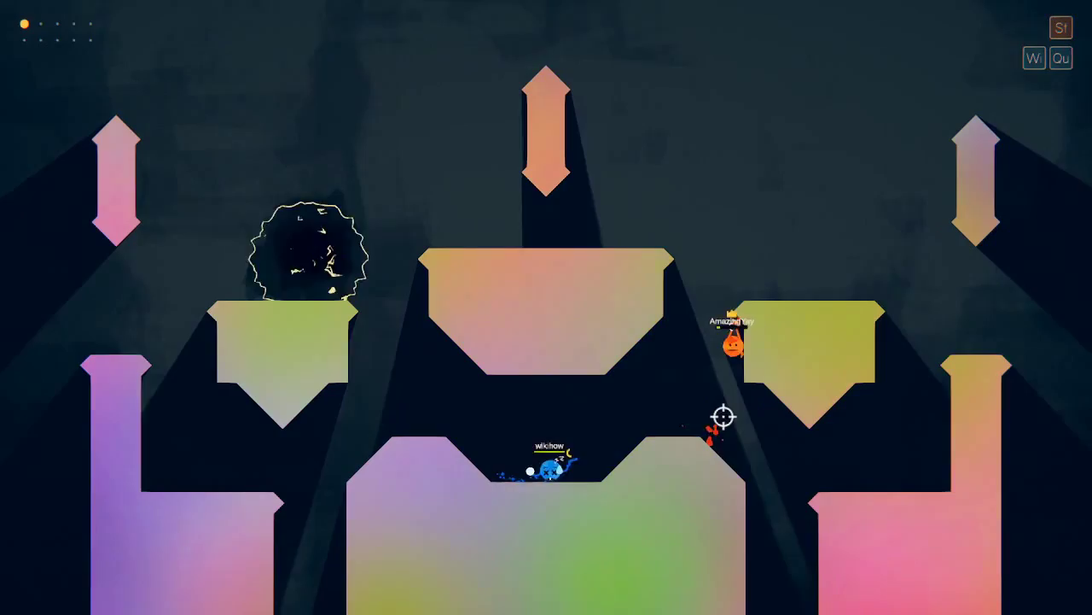
pyautogui.press('a')
pyautogui.click(752, 453)
pyautogui.press('d')
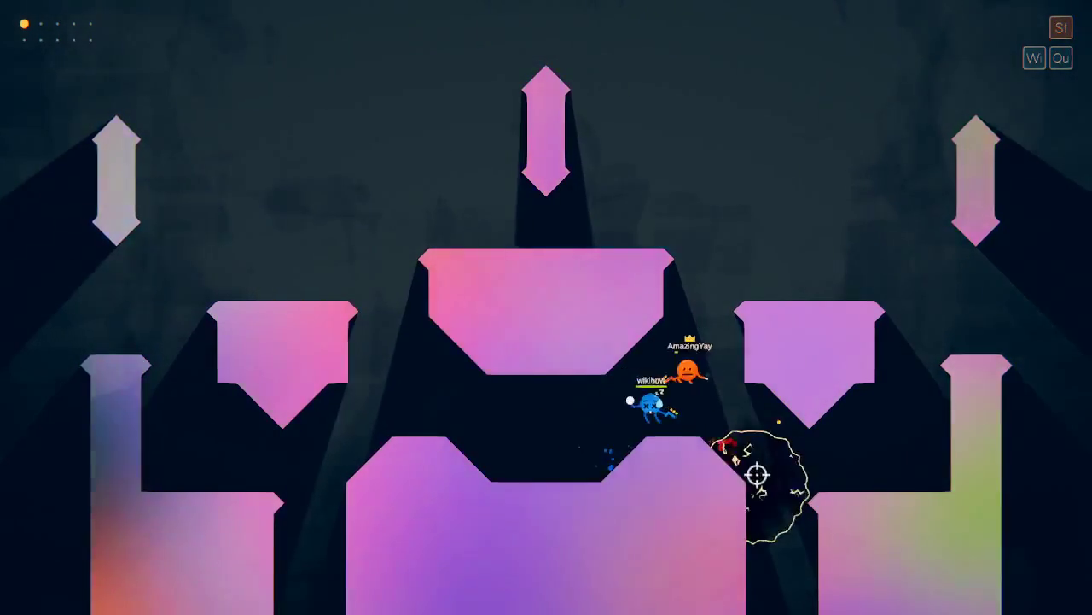
pyautogui.click(762, 376)
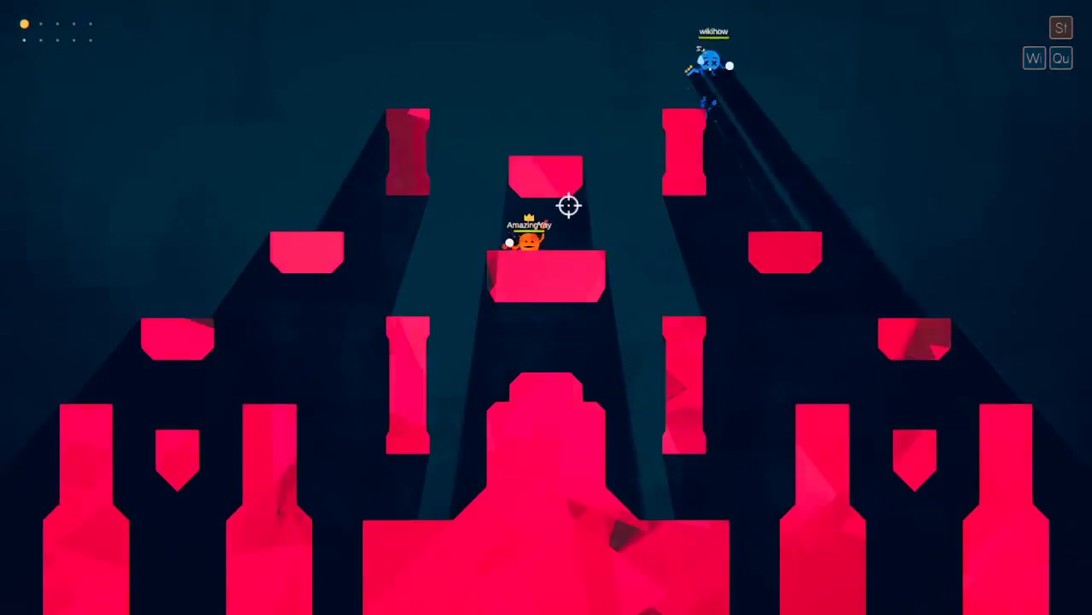
# - Fire from the platform, then climb beside the right pillar and shoot blue
pyautogui.click(622, 203)
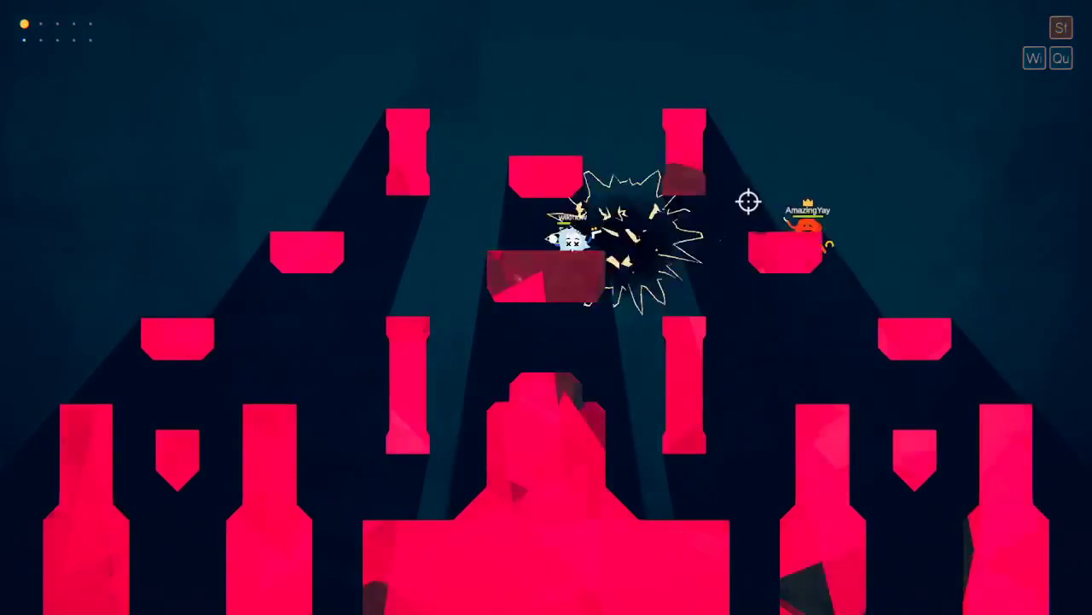
pyautogui.press('d')
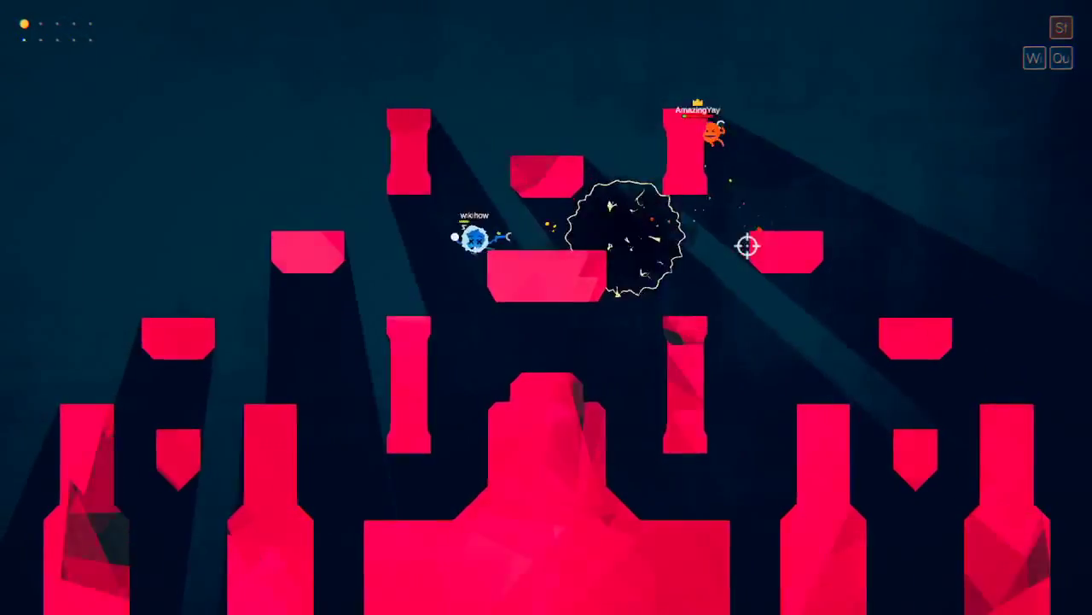
pyautogui.press('w')
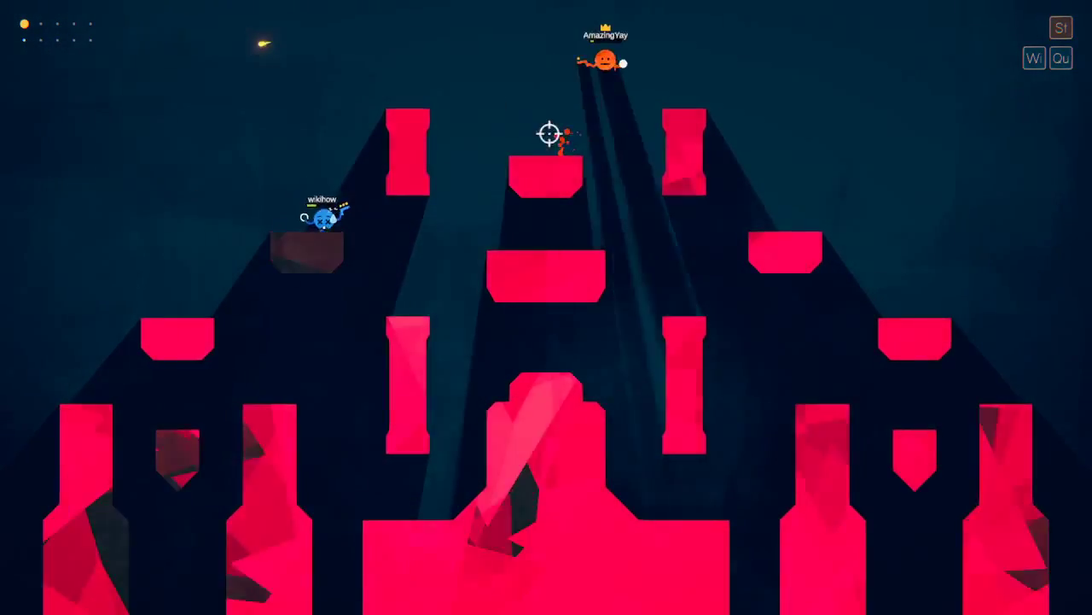
pyautogui.press('d')
pyautogui.press('w')
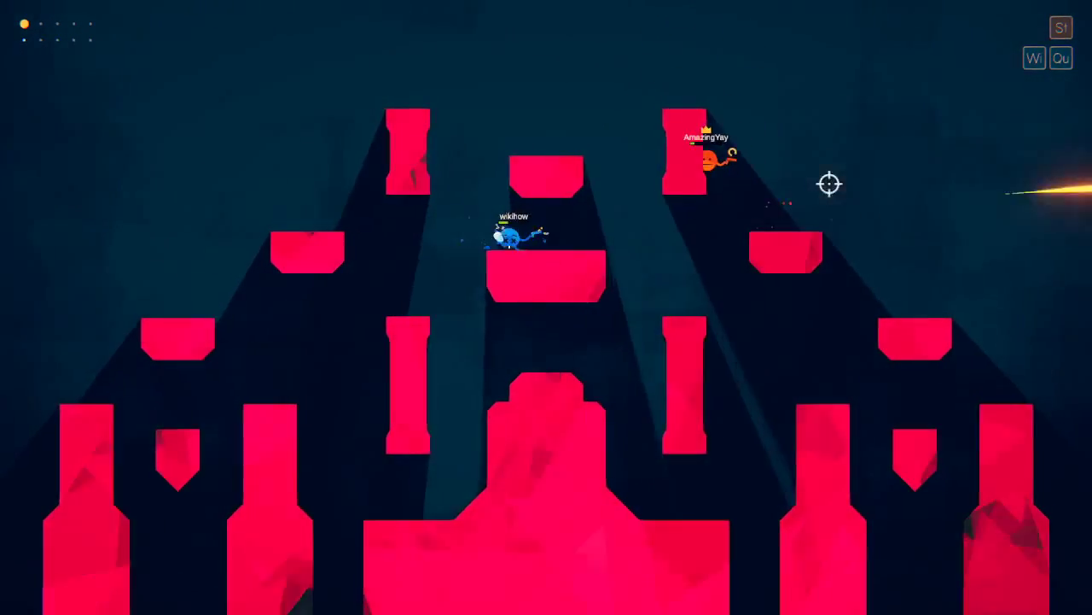
pyautogui.click(732, 169)
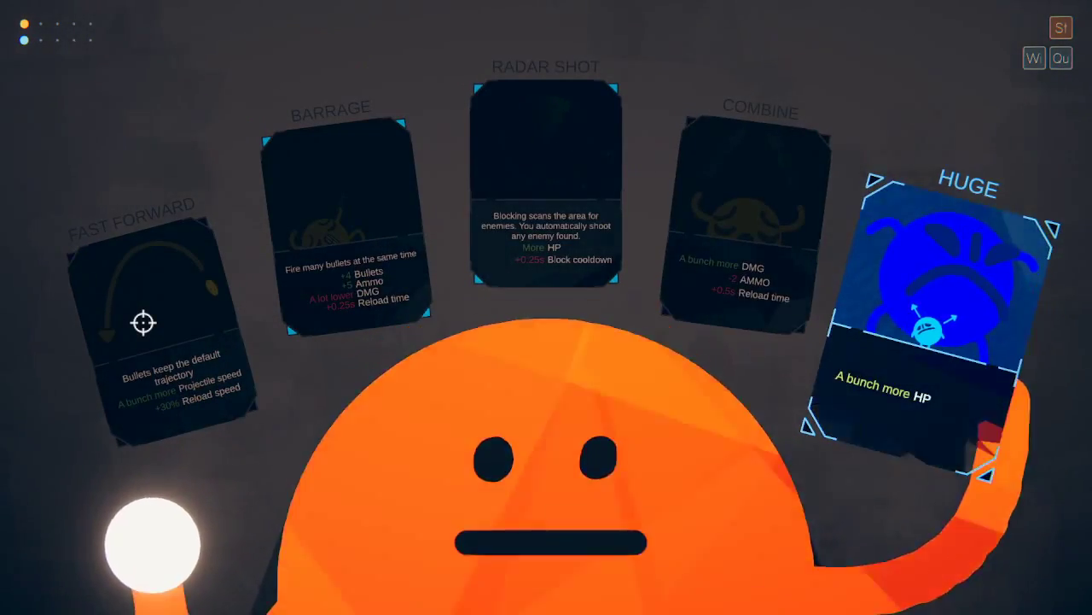
# - Pick the Huge card, then head to the upper right and fire at blue
pyautogui.press('Left')
pyautogui.press('Left')
pyautogui.press('Left')
pyautogui.press('Right')
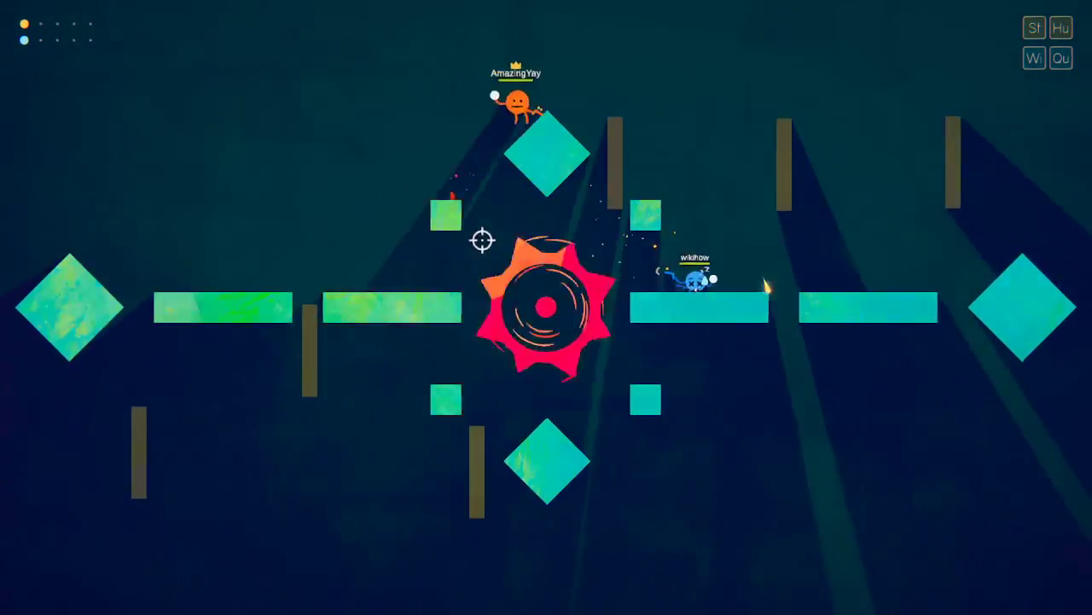
pyautogui.press('Right')
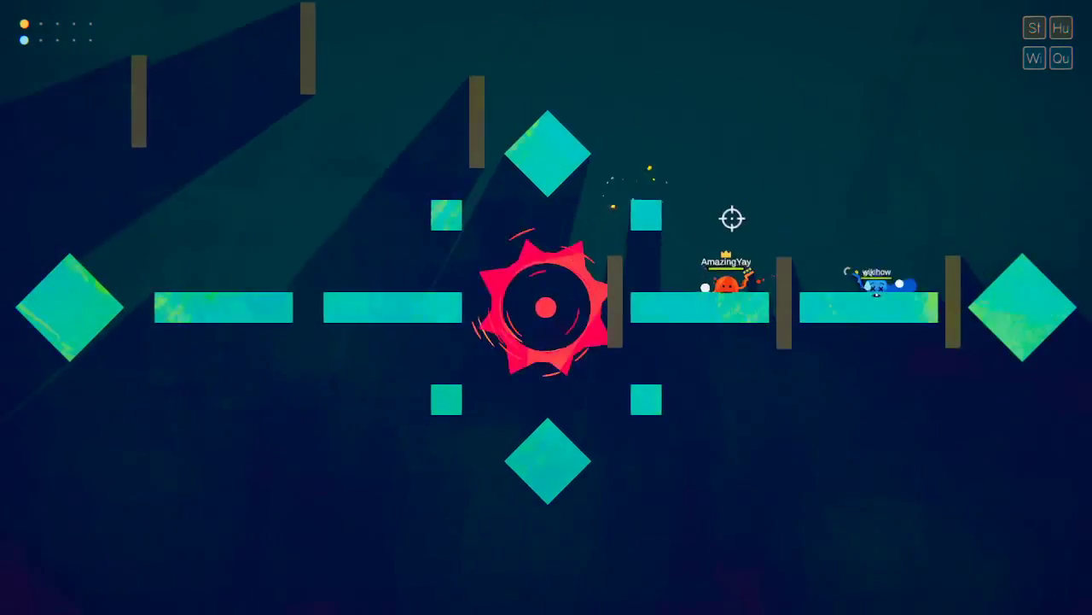
# - Push far right, jump onto the block and land the round-winning shots on blue
pyautogui.press('Right')
pyautogui.click(734, 264)
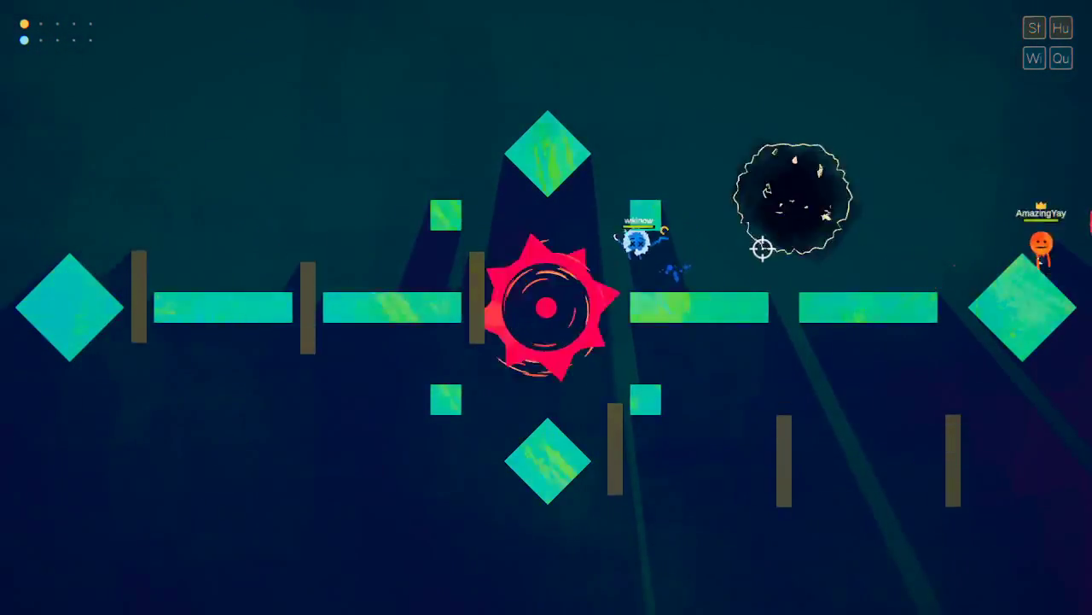
pyautogui.click(770, 273)
pyautogui.press('Right')
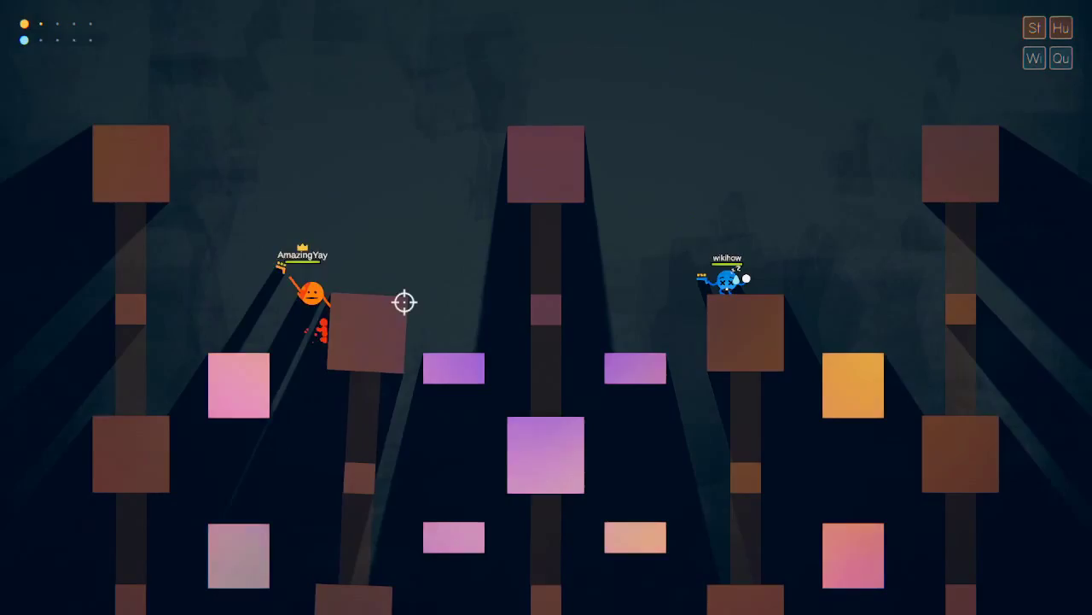
pyautogui.press('space')
pyautogui.click(456, 304)
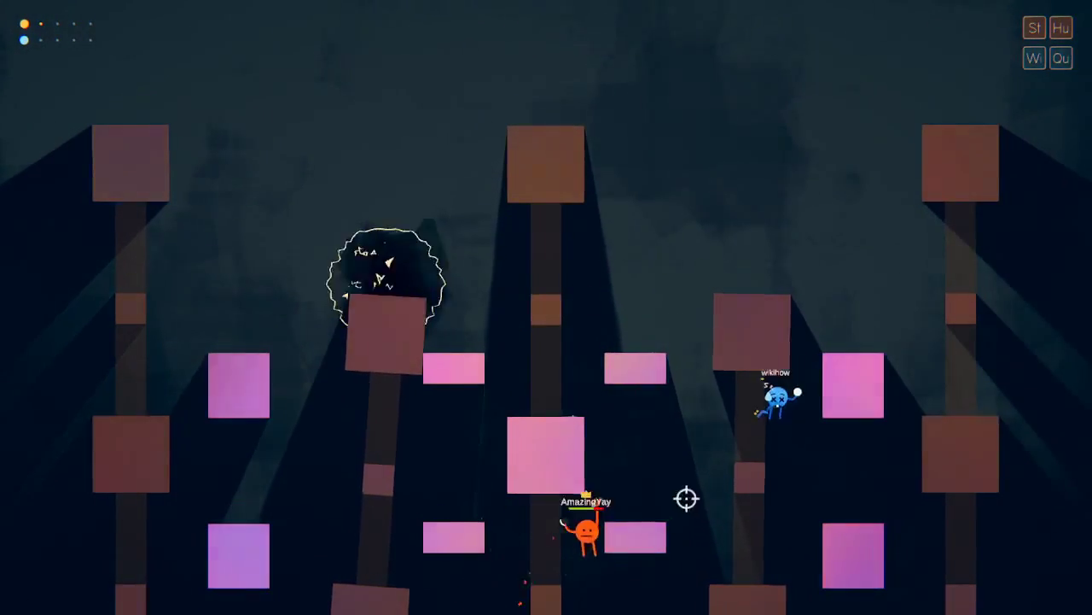
pyautogui.click(600, 566)
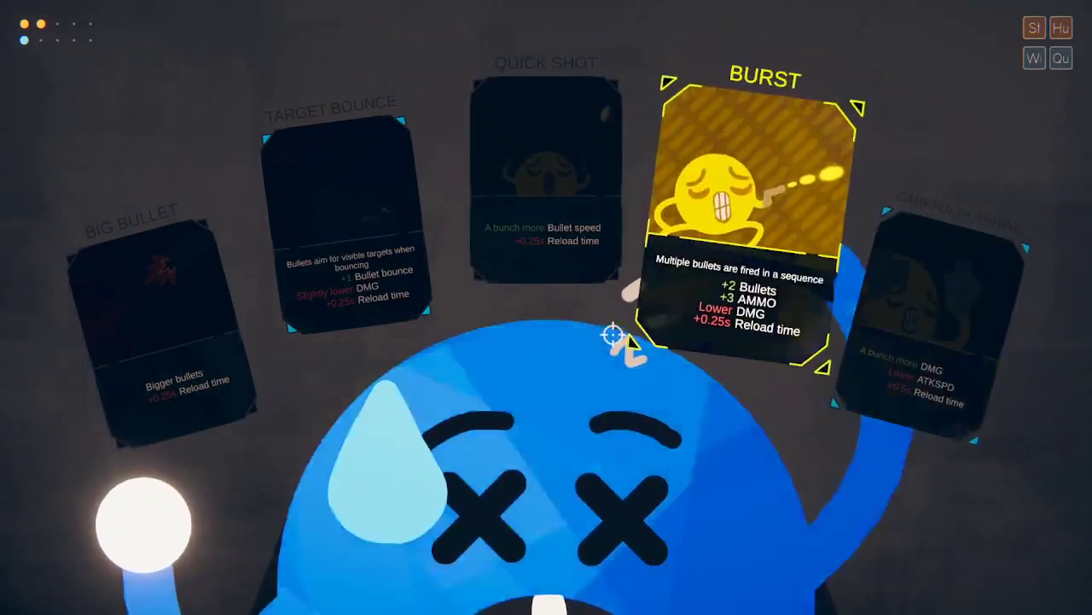
# - Move onto the central hanging platforms and fire at blue across the blocks
pyautogui.click(614, 334)
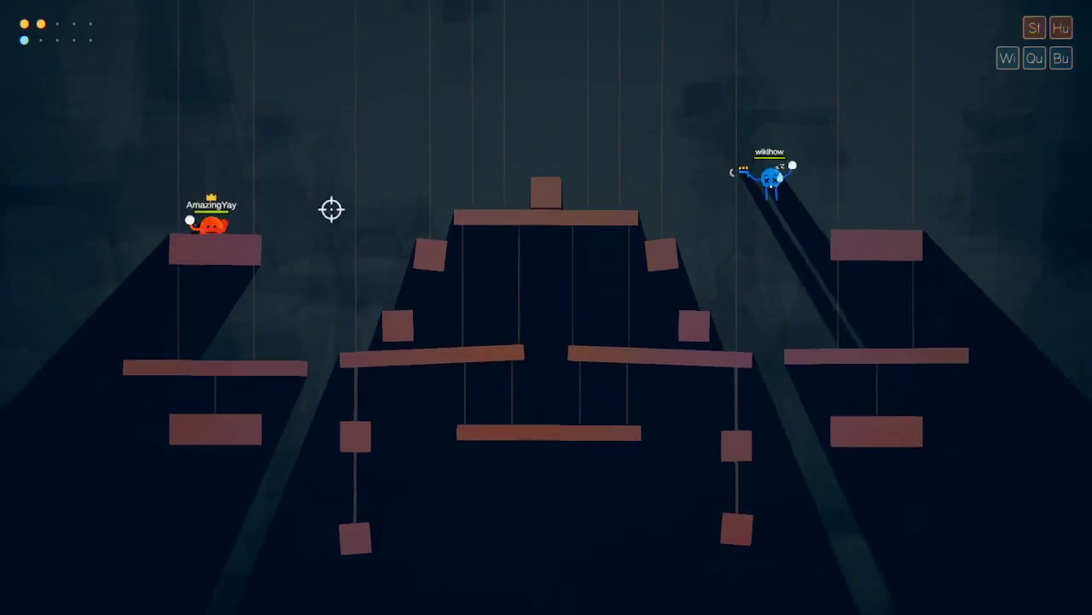
pyautogui.press('d')
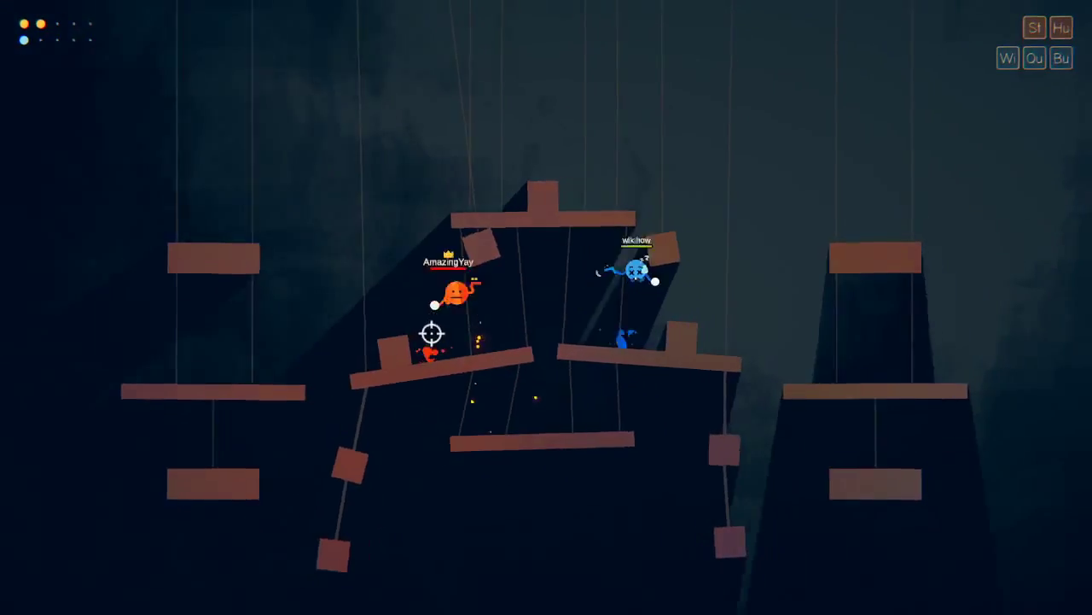
pyautogui.click(450, 283)
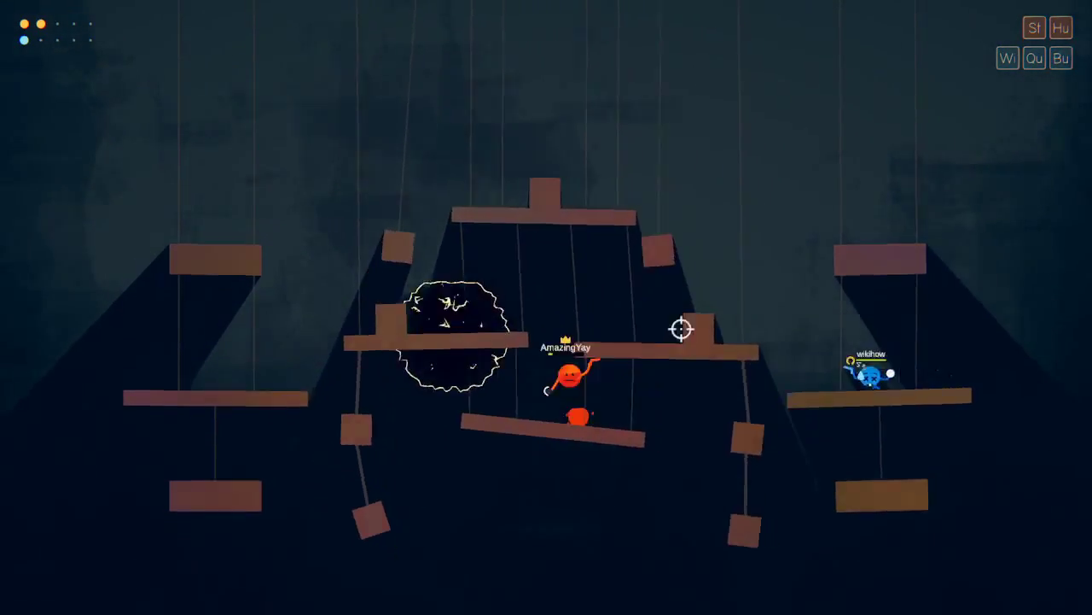
pyautogui.click(630, 349)
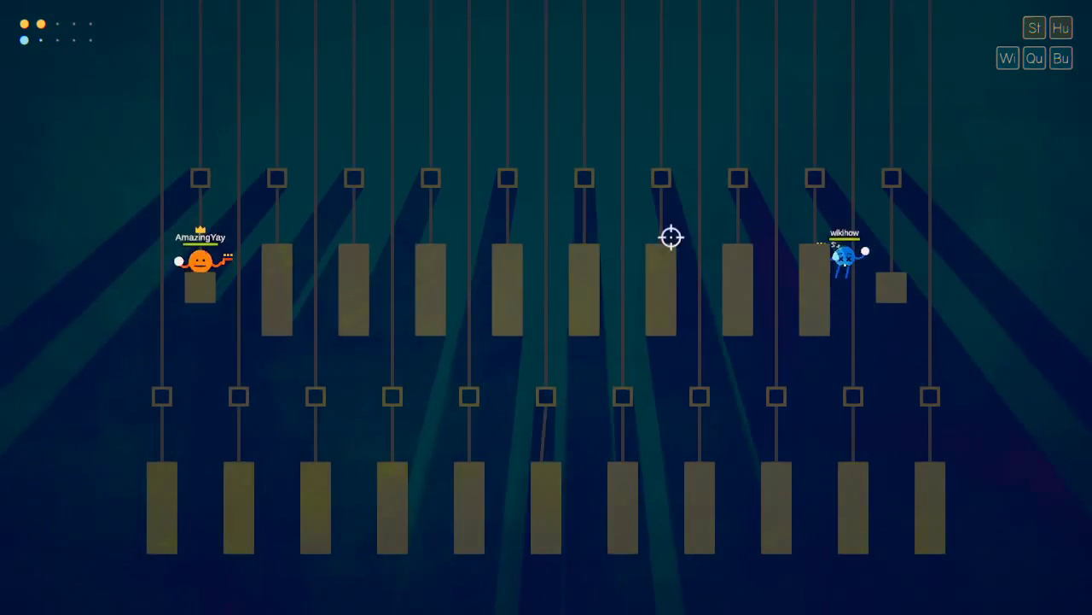
pyautogui.click(401, 175)
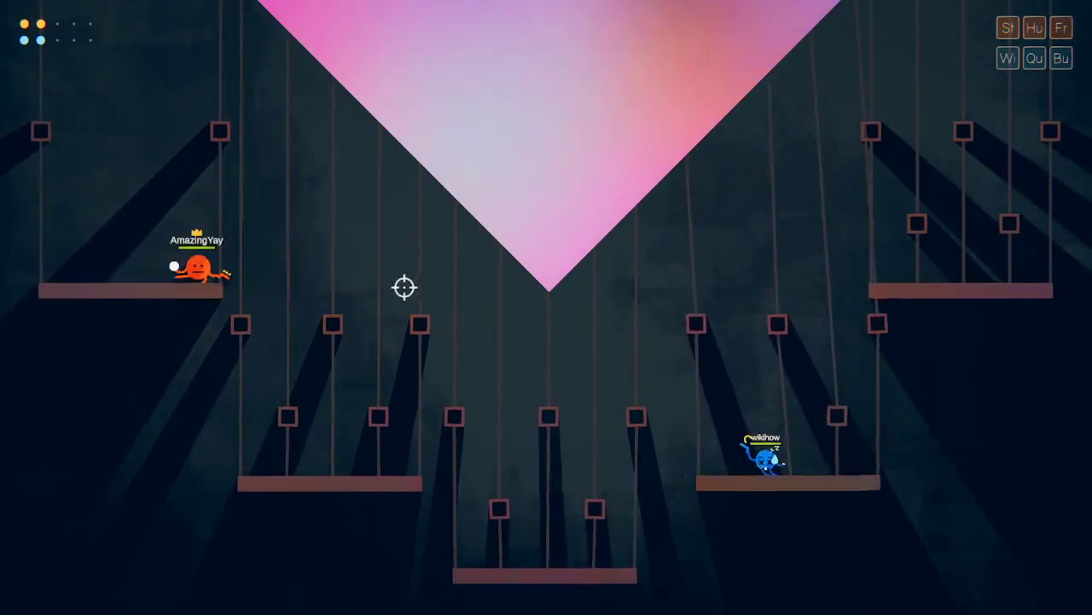
# - Shoot upward at blue across the gap, snapping a platform rope, then fire from below
pyautogui.click(256, 273)
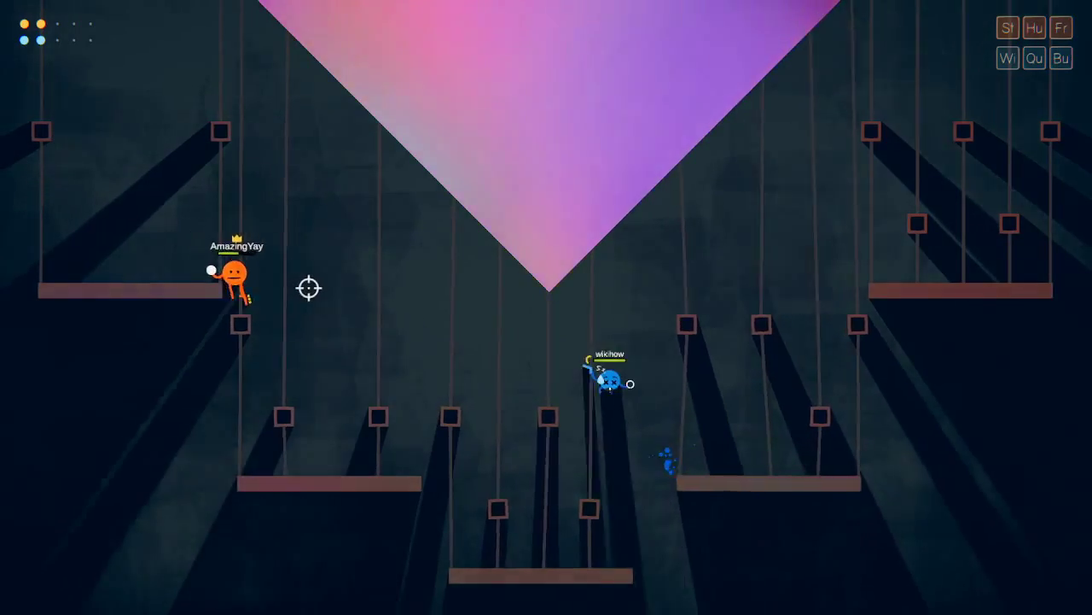
pyautogui.click(230, 162)
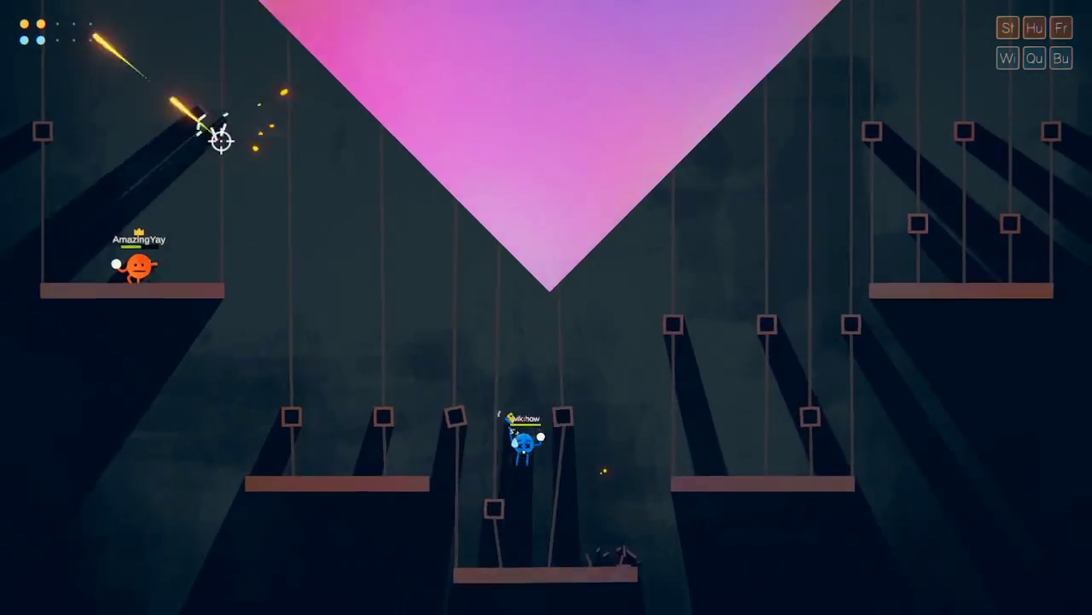
pyautogui.click(222, 128)
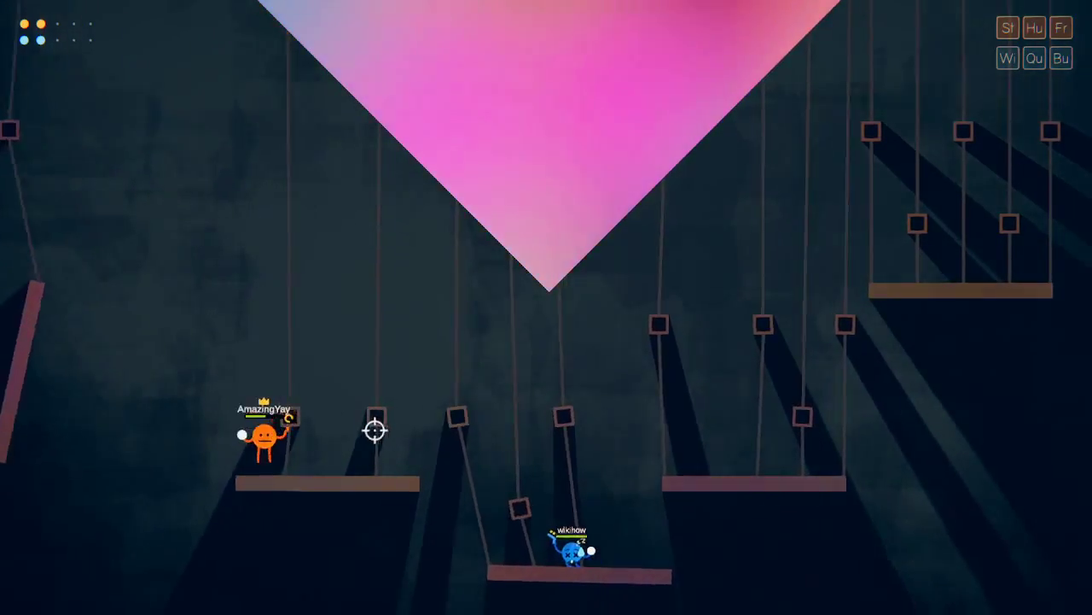
pyautogui.click(370, 463)
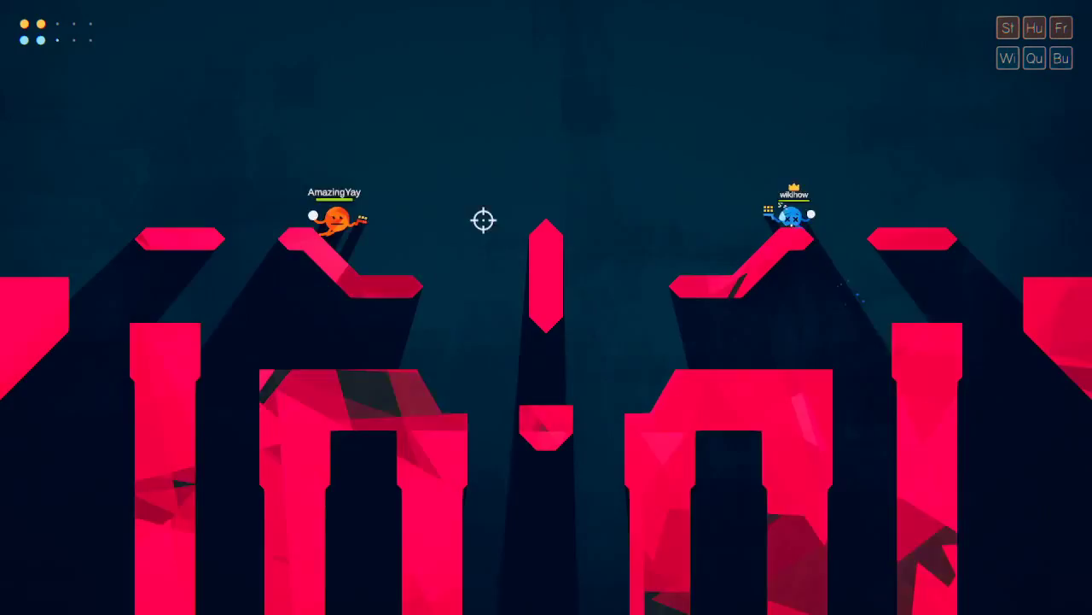
# - Cross the red pillars to the higher right platform and blast blue down with explosive shots
pyautogui.press('d')
pyautogui.press('space')
pyautogui.press('d')
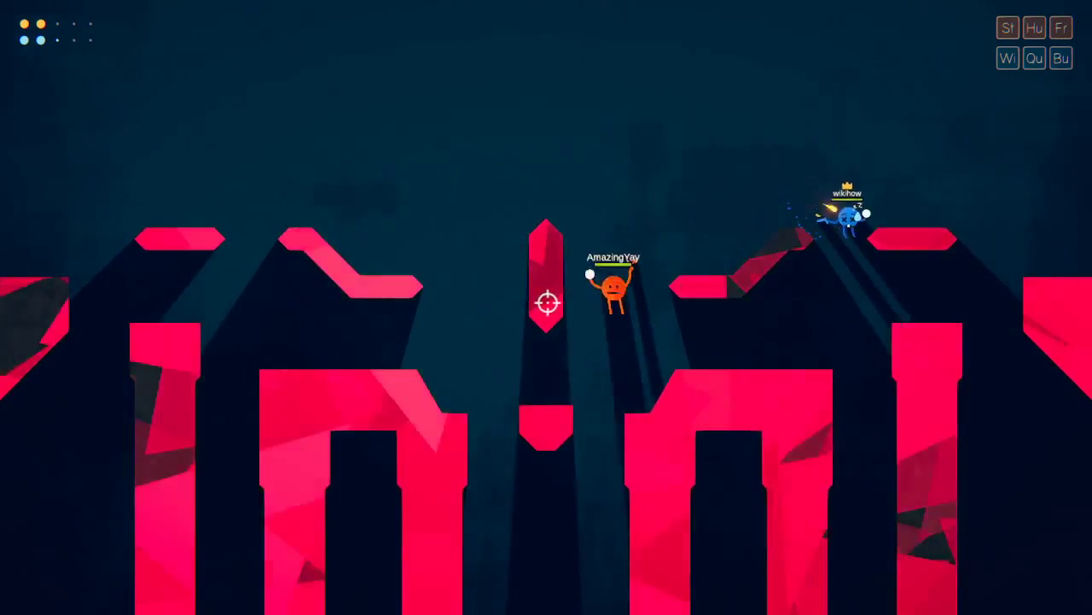
pyautogui.press('d')
pyautogui.press('space')
pyautogui.click(785, 354)
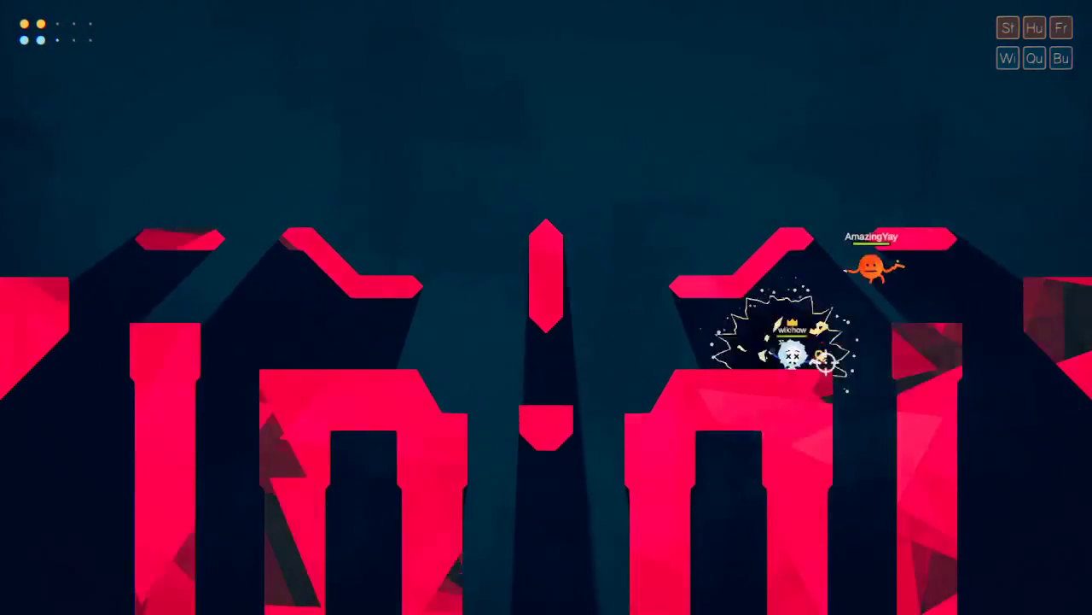
pyautogui.press('a')
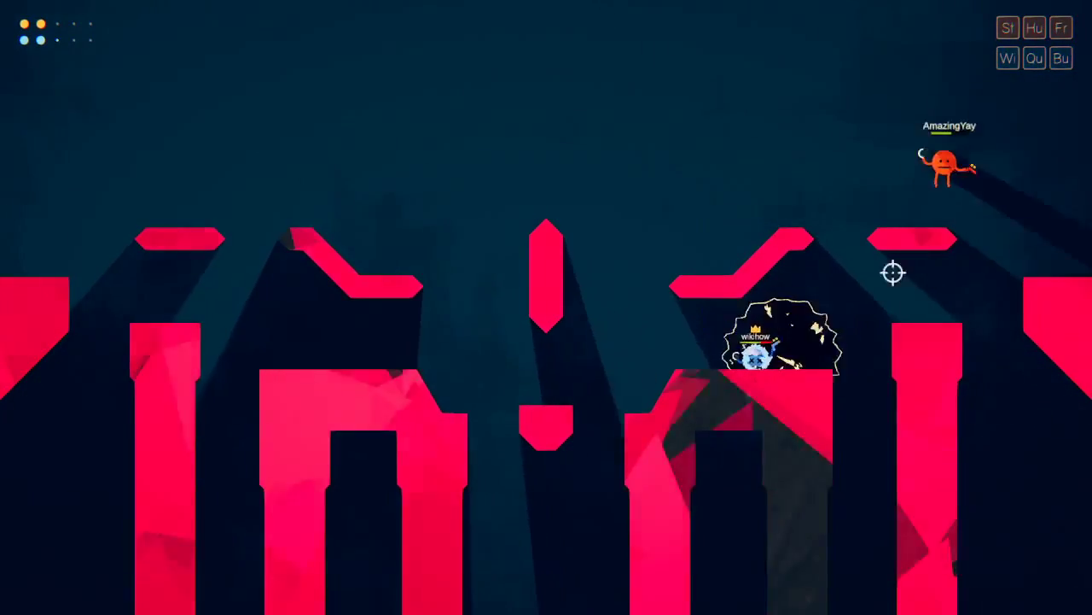
pyautogui.click(821, 297)
pyautogui.click(873, 246)
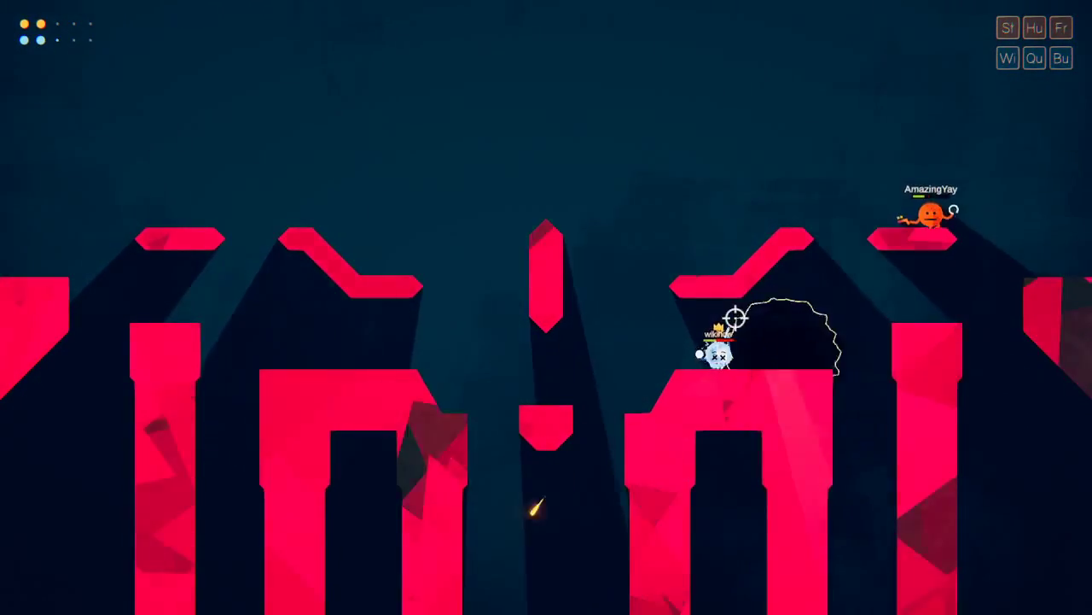
pyautogui.press('a')
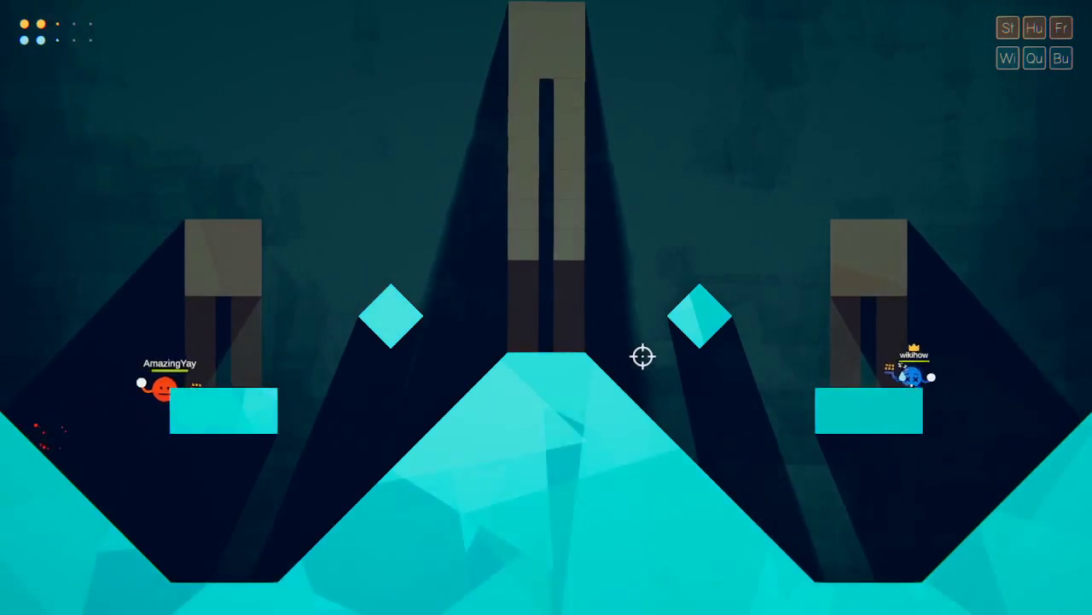
# - Move to the teal arena's centre and lower right, firing explosive shots to finish blue
pyautogui.press('a')
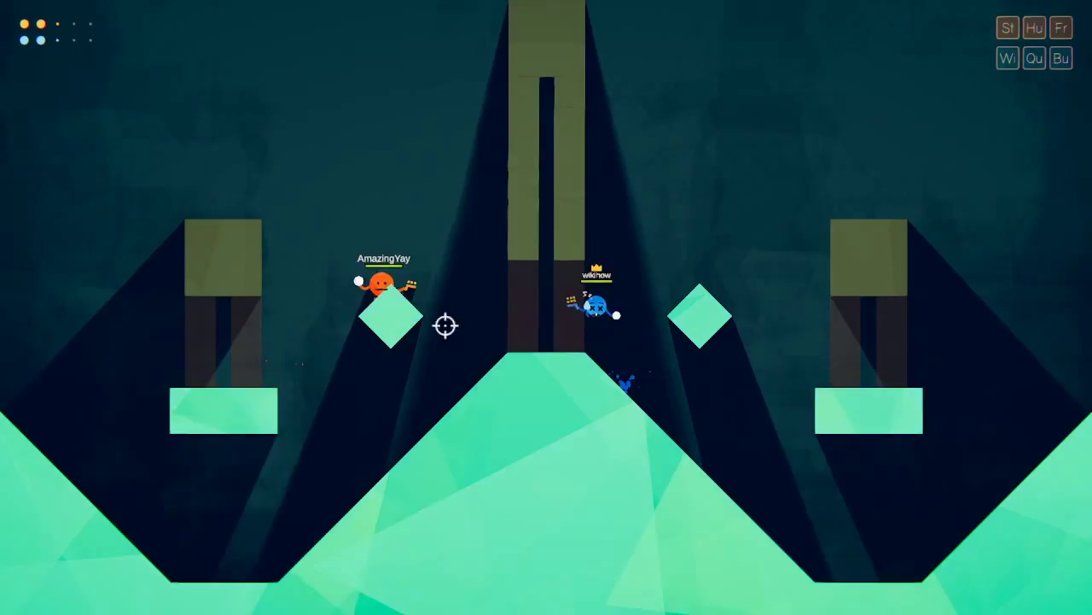
pyautogui.click(445, 325)
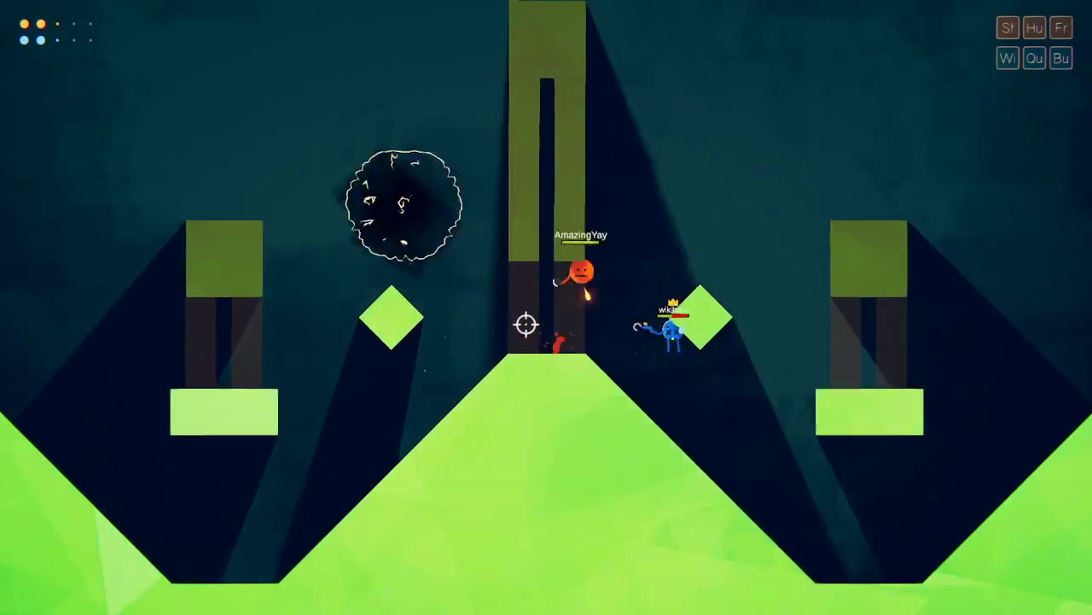
pyautogui.press('d')
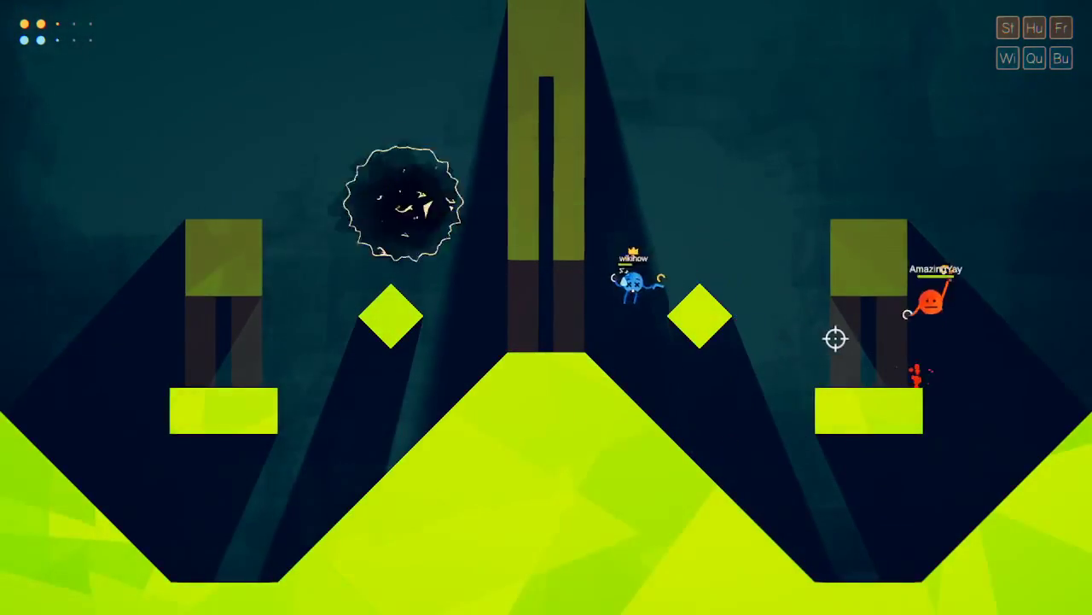
pyautogui.click(875, 231)
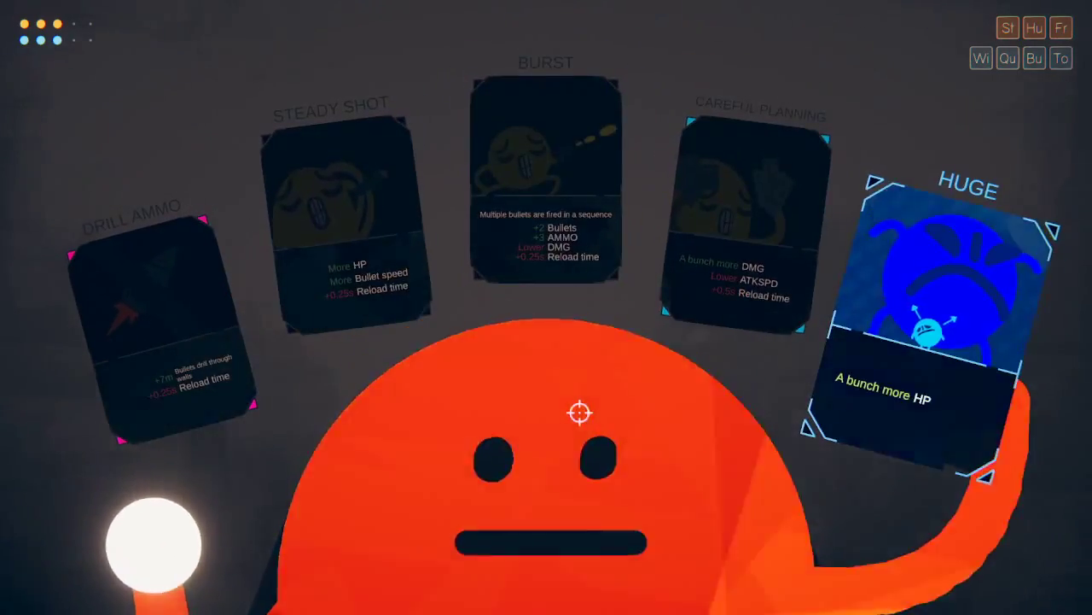
# - Pick HUGE for extra health, then cross the centre block and shoot blue out
pyautogui.click(580, 413)
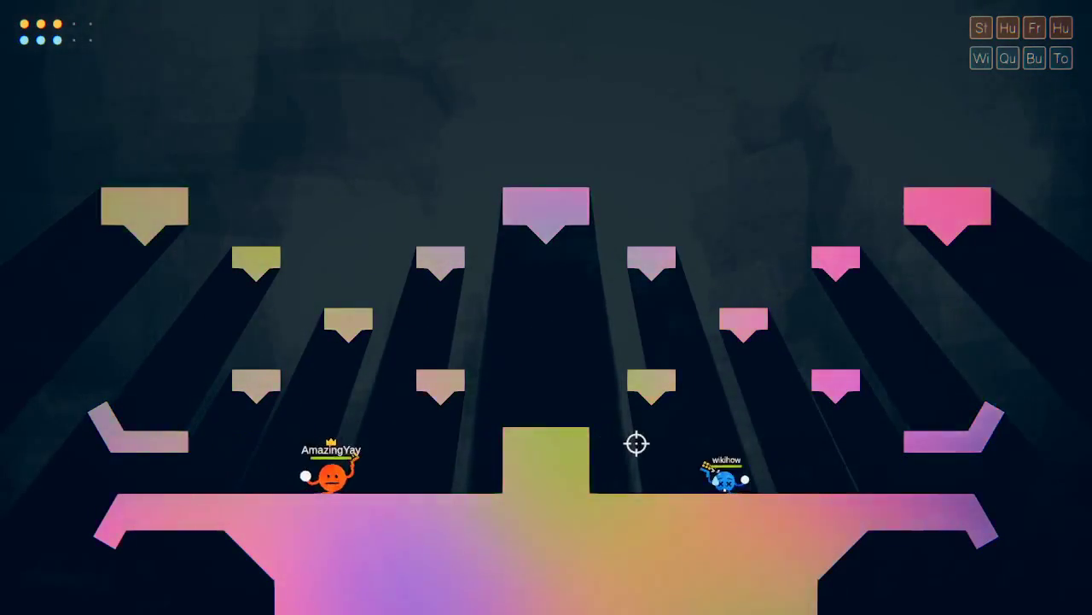
pyautogui.click(636, 443)
pyautogui.press('d')
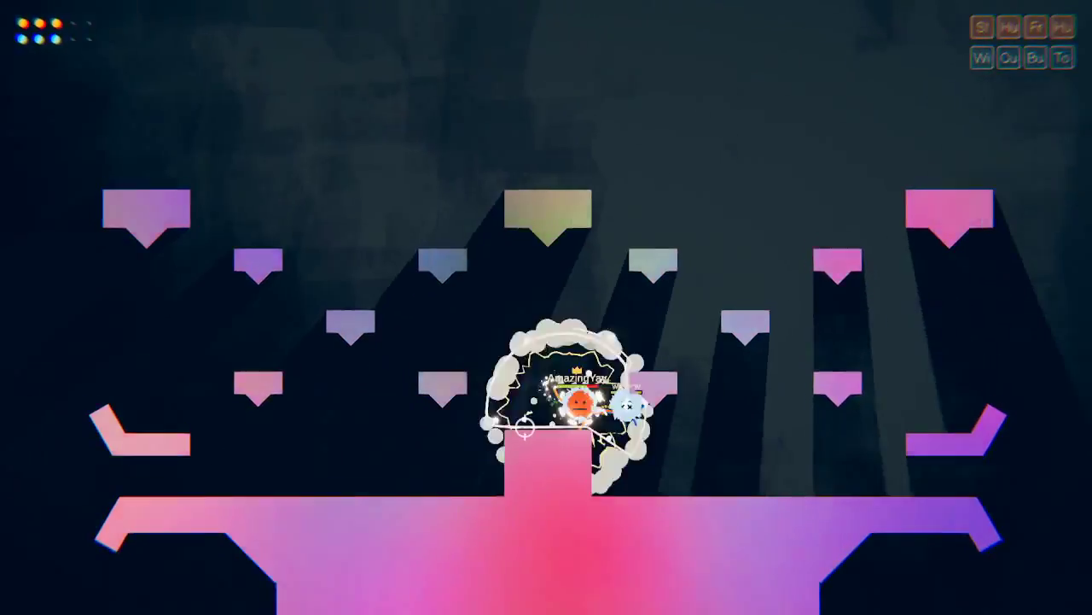
pyautogui.press('d')
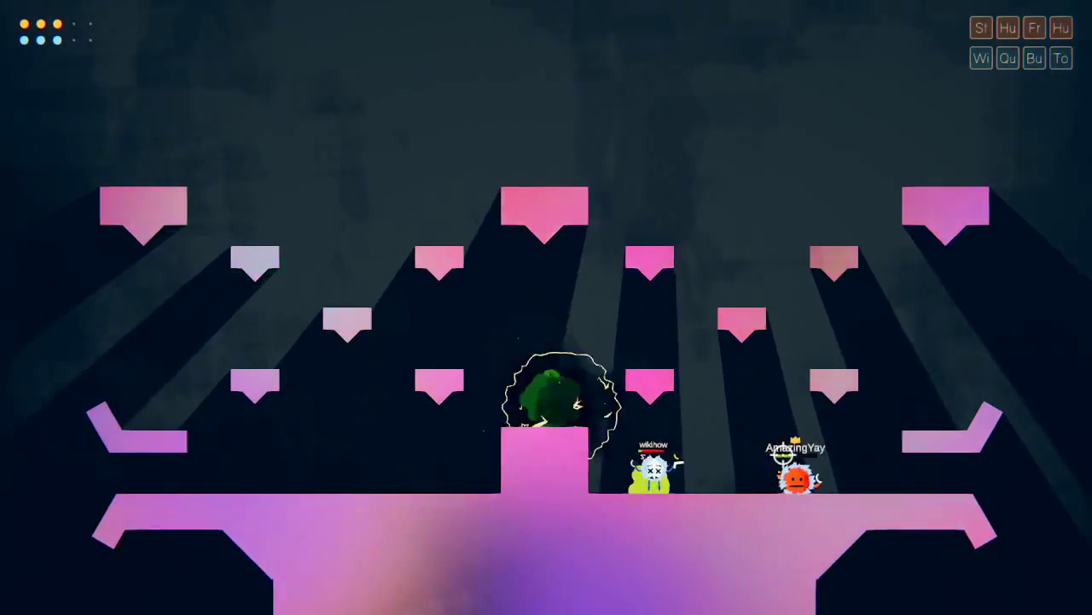
pyautogui.click(781, 448)
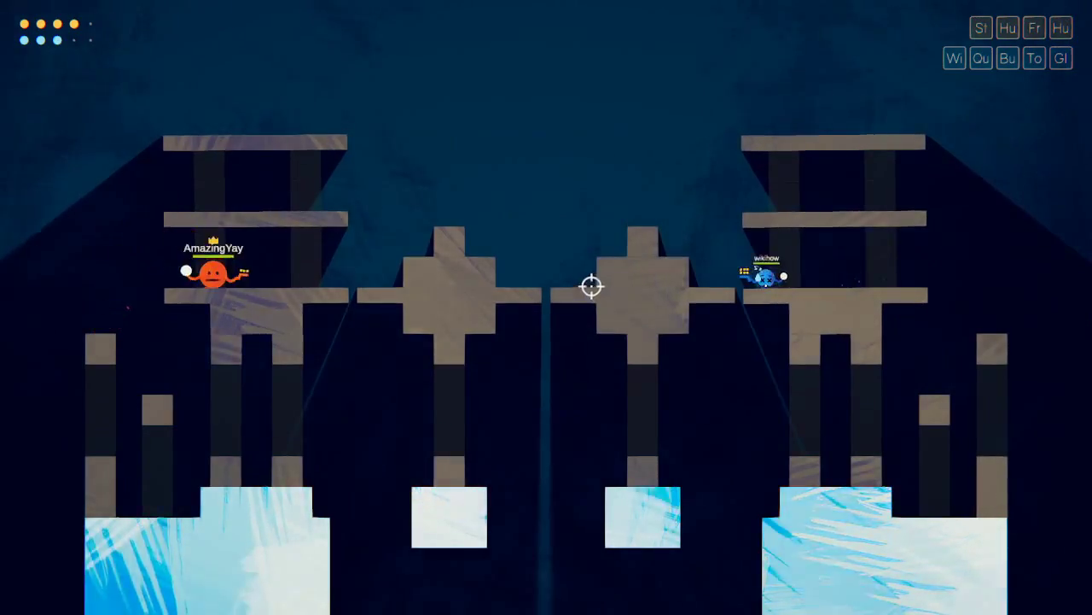
# - Fire poison shots at blue across the grey towers and near the right structure
pyautogui.click(394, 212)
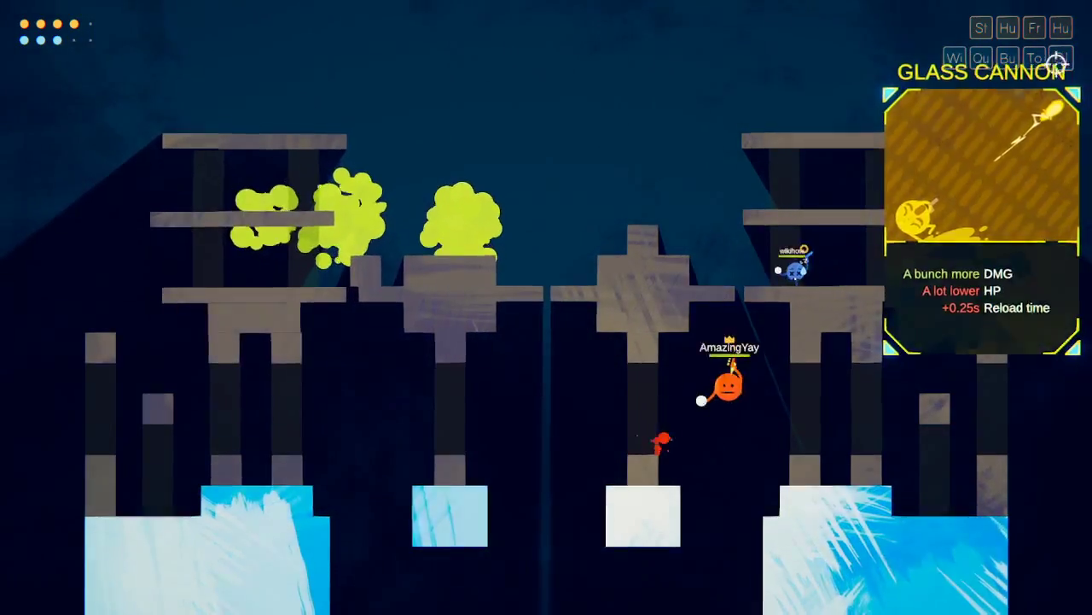
pyautogui.click(910, 363)
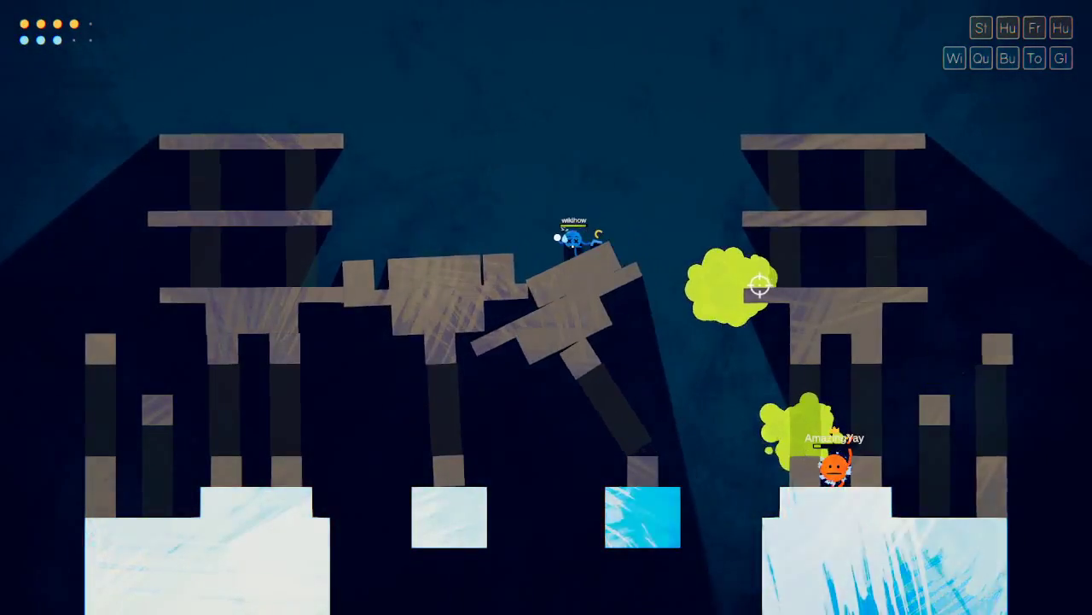
# - Knock blocks loose with an explosive shot, then poison blue for the match-winning knockout
pyautogui.click(726, 324)
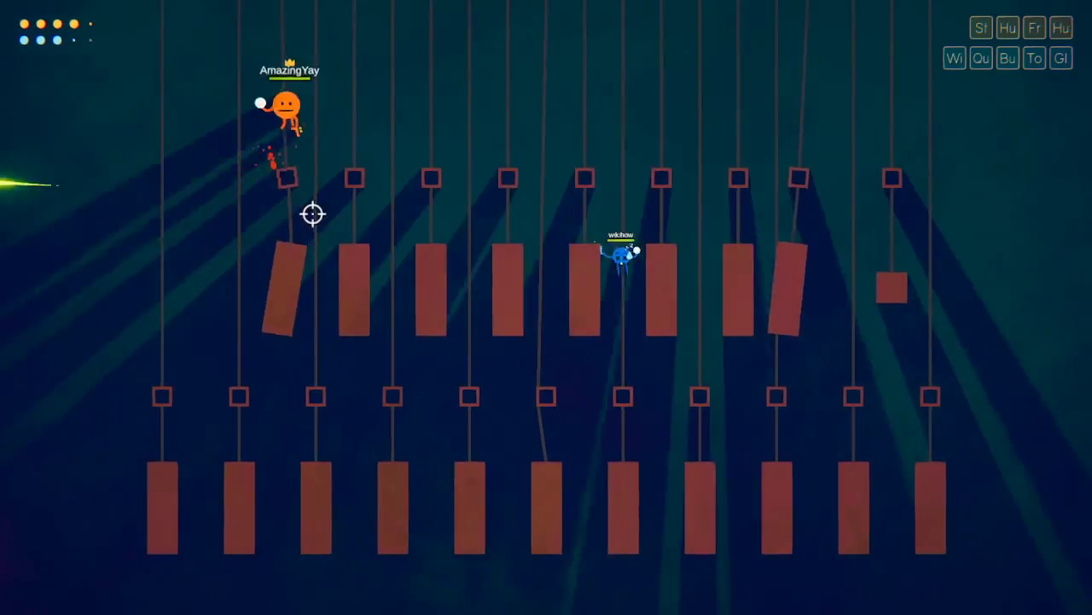
pyautogui.click(410, 214)
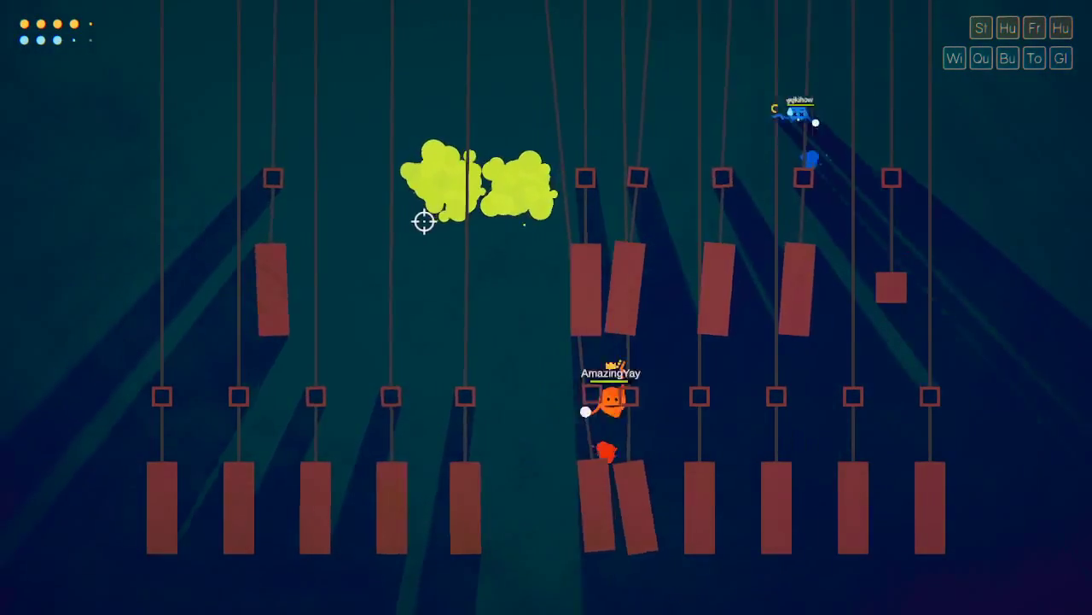
pyautogui.click(734, 256)
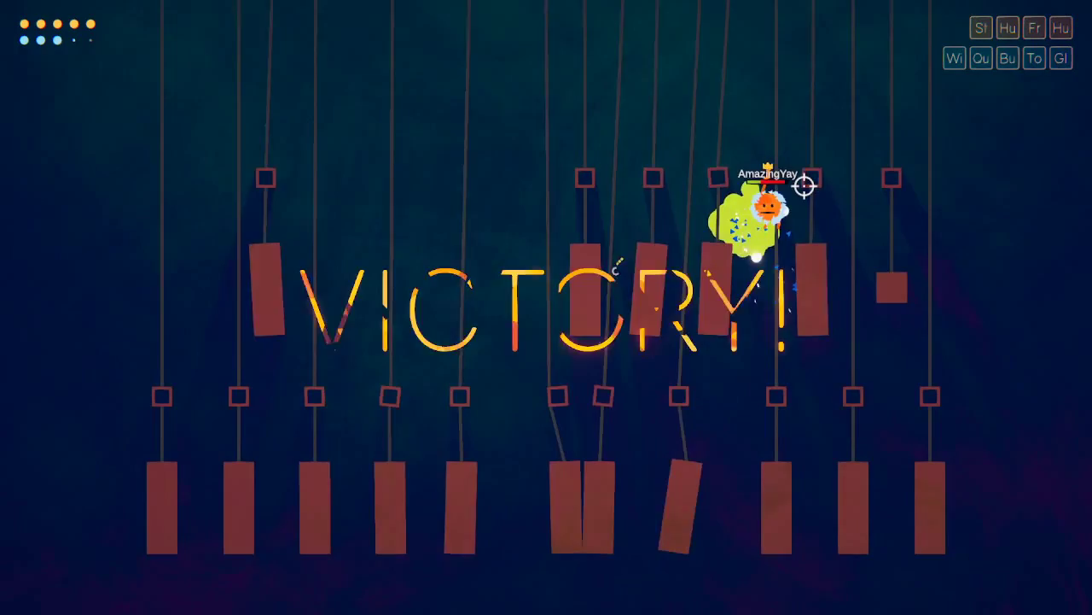